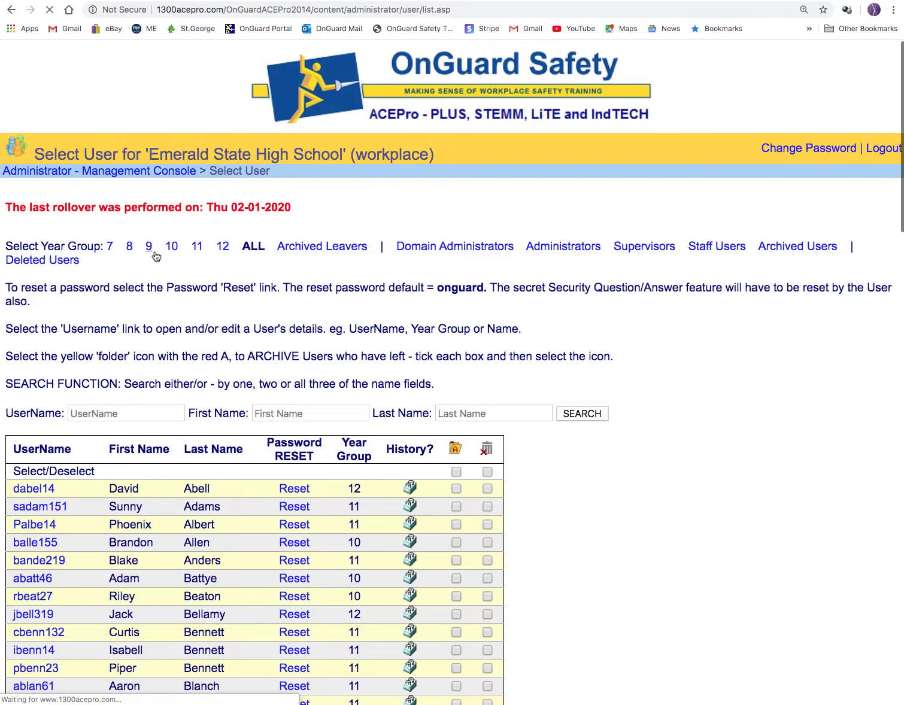
Filter the student list by Year 10, 11 and 12, then return to the Management Console menu.
click(171, 247)
click(196, 248)
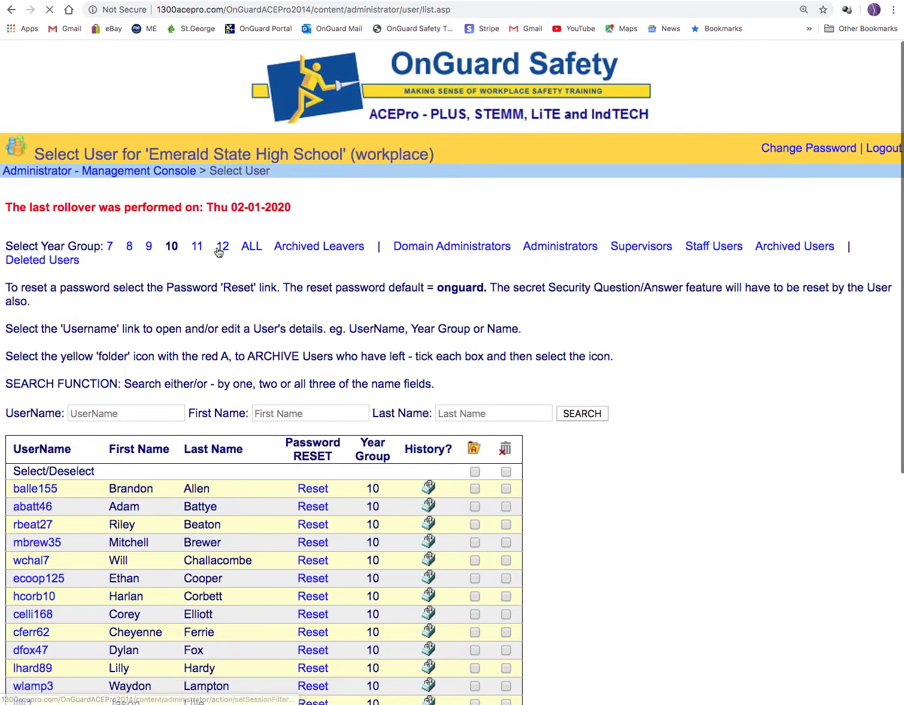
click(222, 248)
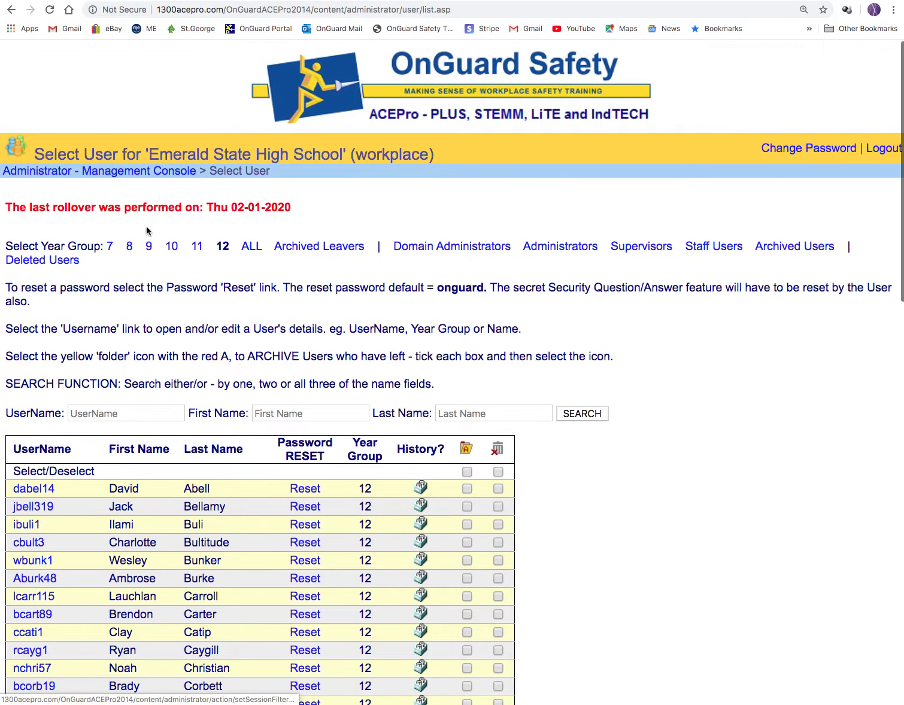
click(132, 172)
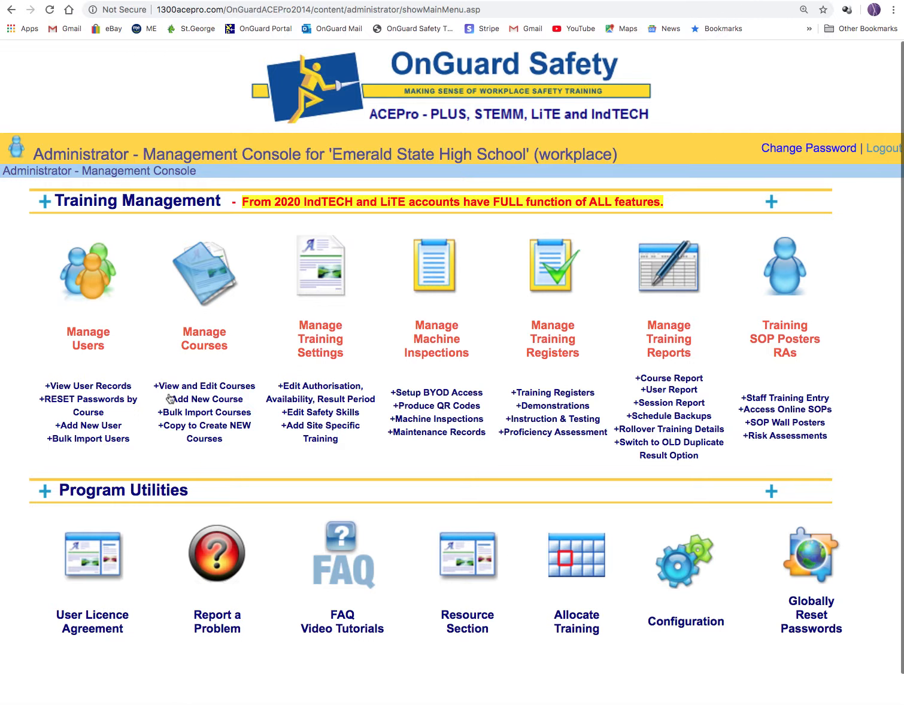
Add a new course with ID 2020_test and name 'test course' for calendar year 2020.
click(202, 400)
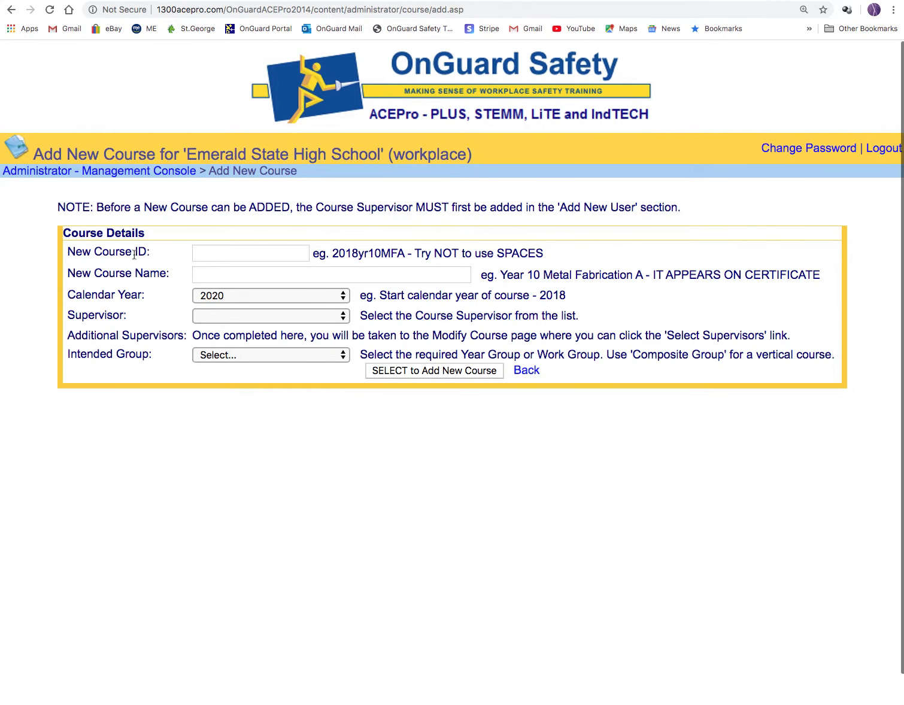
click(213, 253)
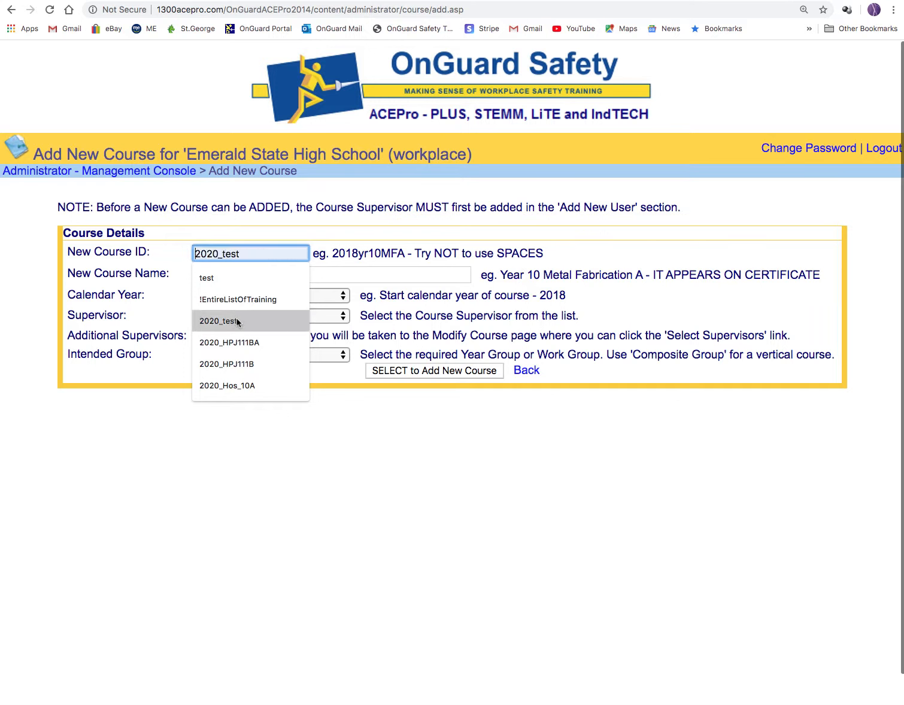
click(219, 320)
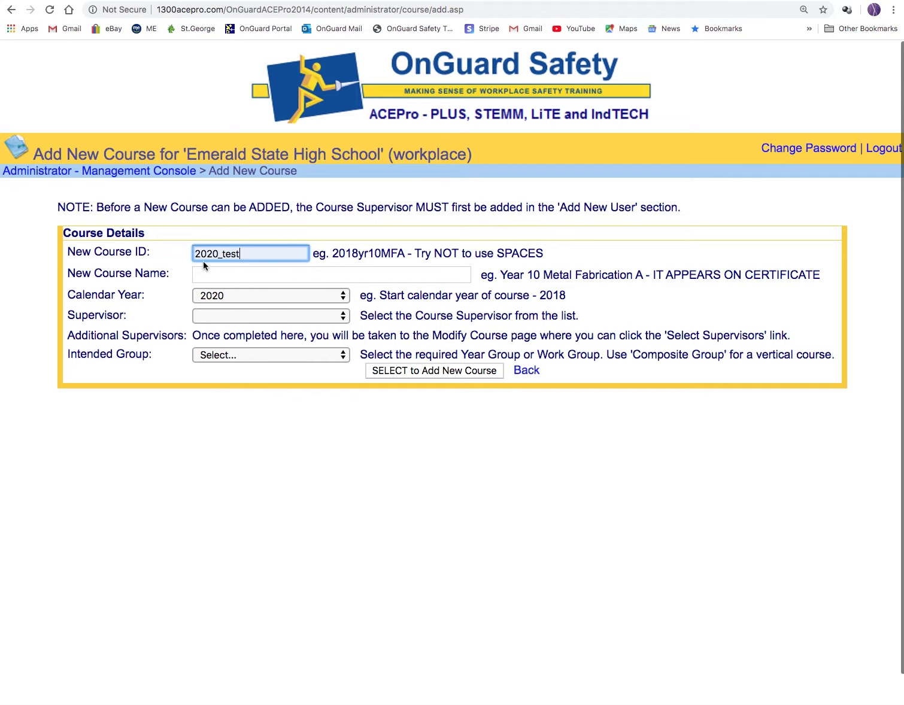
click(212, 277)
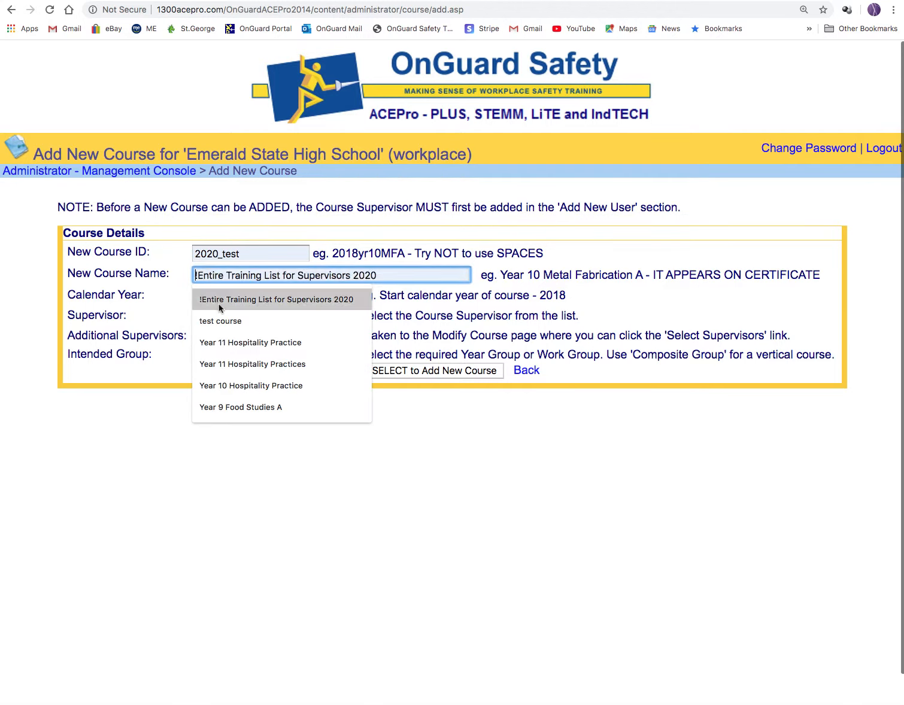
click(213, 321)
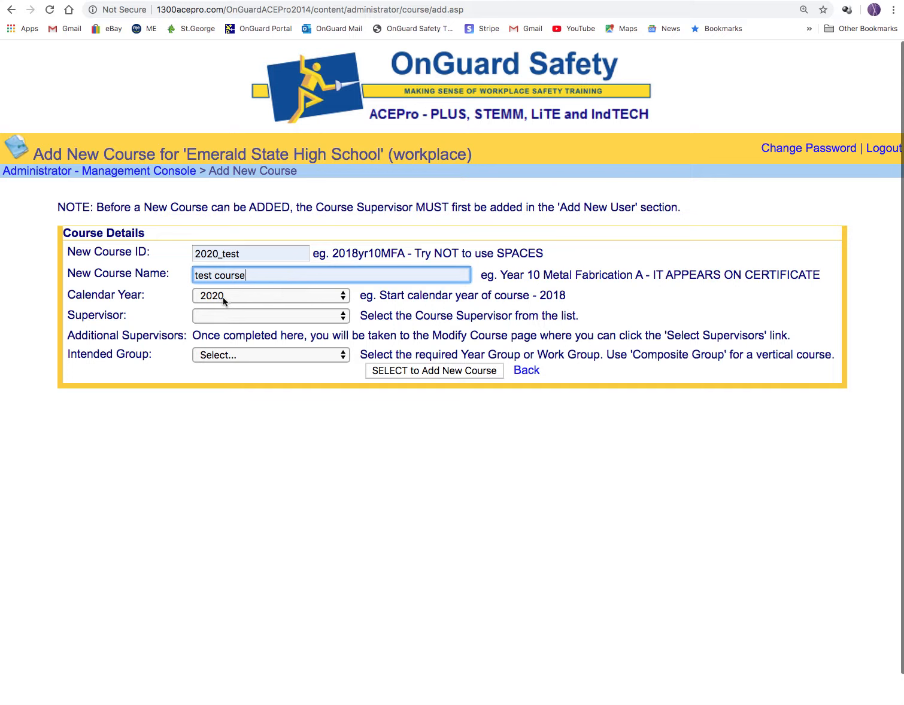
Assign a supervising teacher and the Year 10 Secondary group, then submit and confirm the course.
click(344, 317)
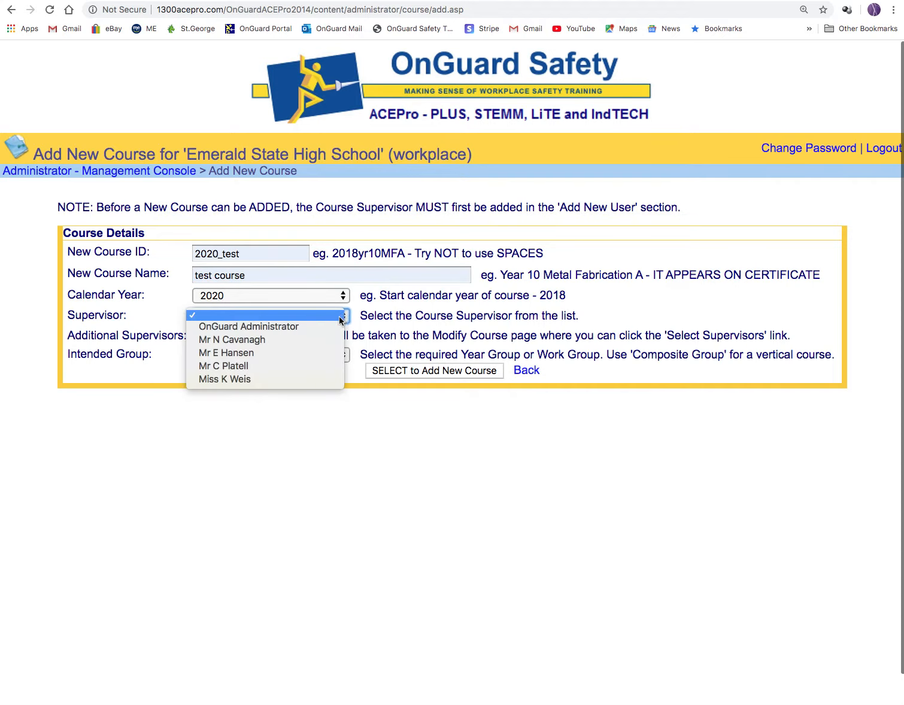
click(325, 341)
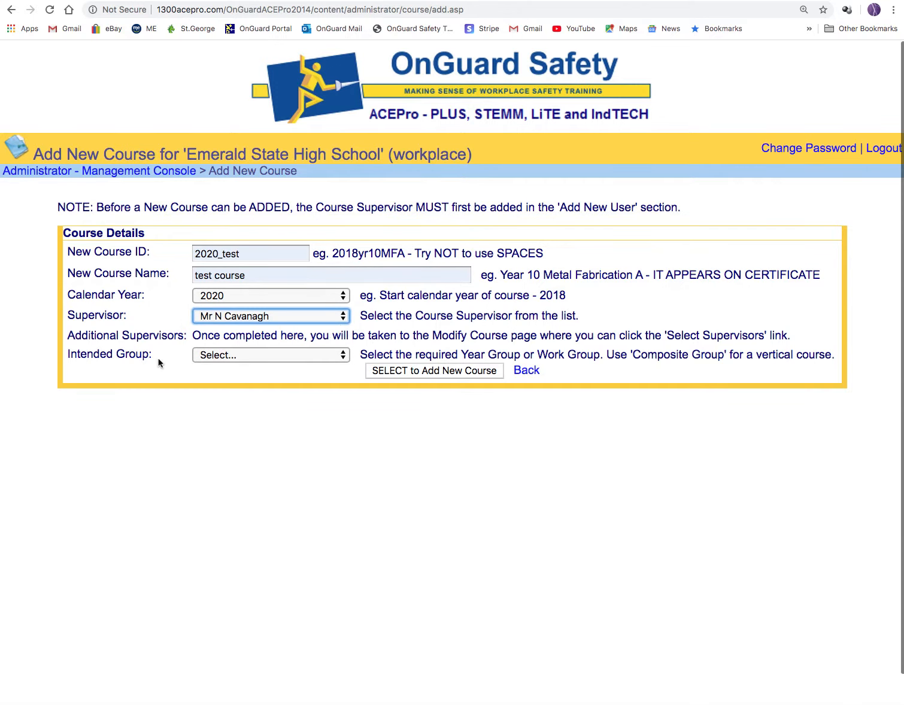
click(288, 356)
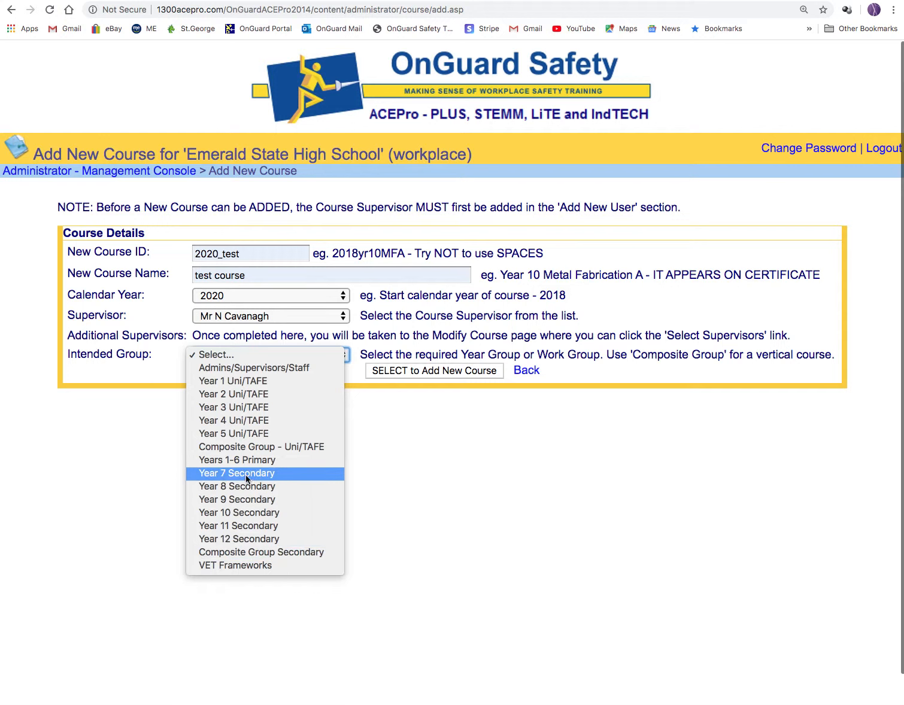
click(253, 514)
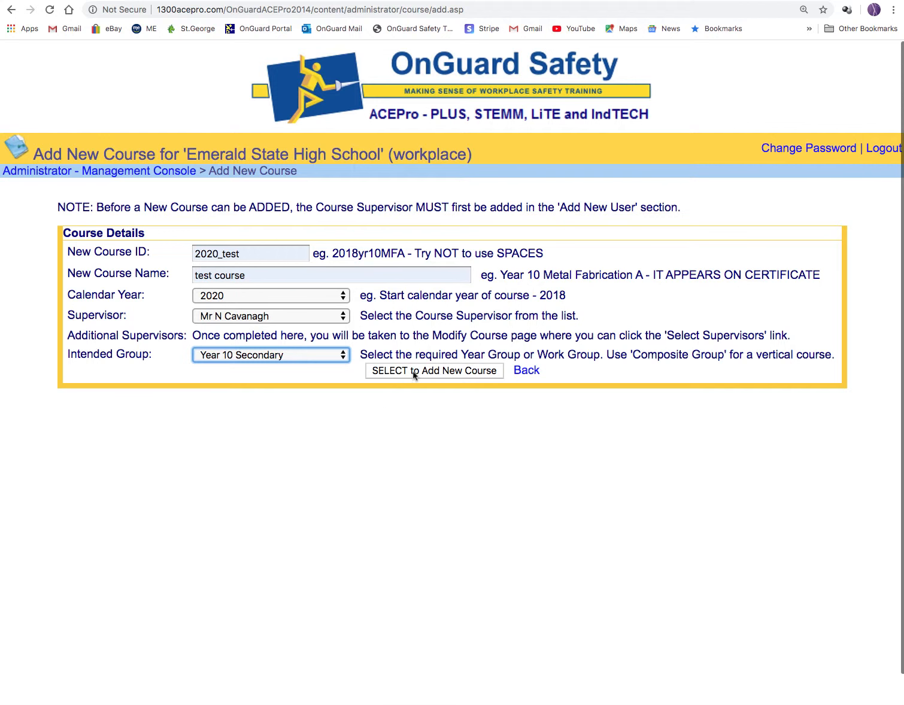
click(444, 376)
click(588, 517)
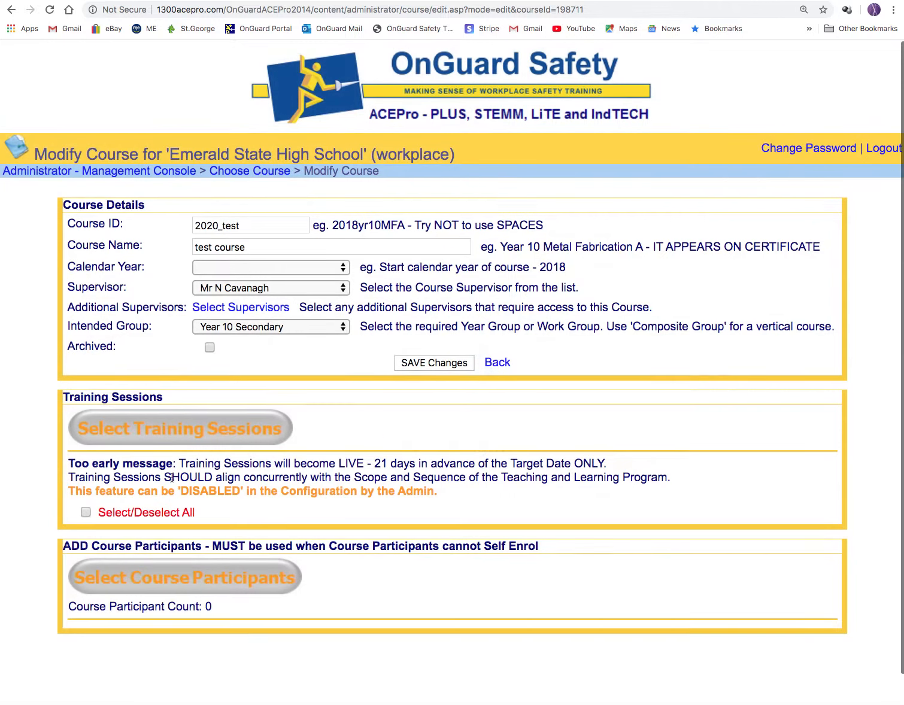
Browse the CleanTech, METALTech and WOODTech training session lists for the course.
click(169, 432)
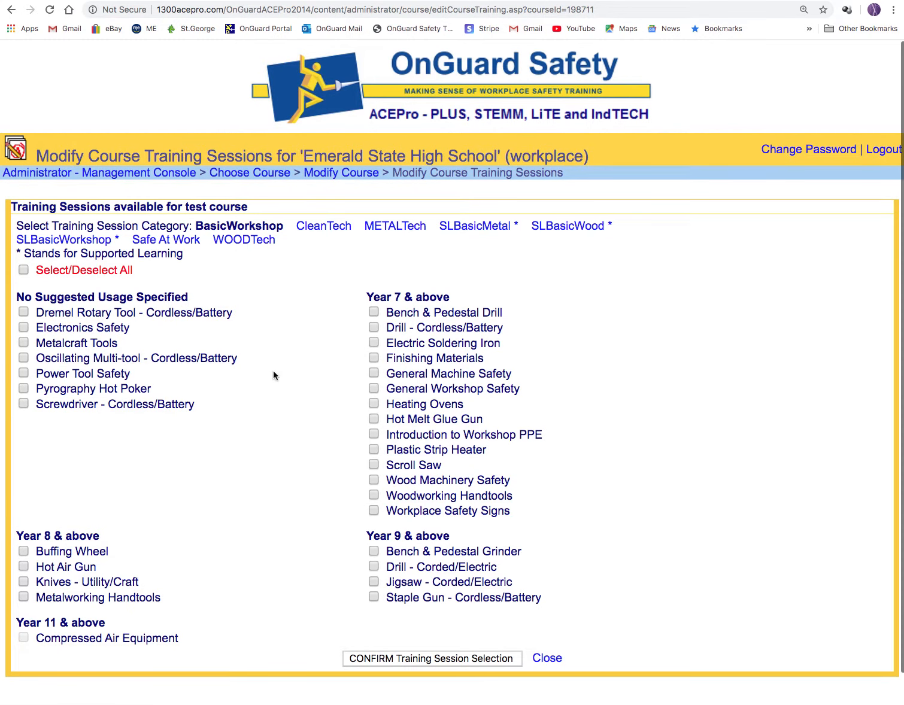
click(305, 234)
click(497, 228)
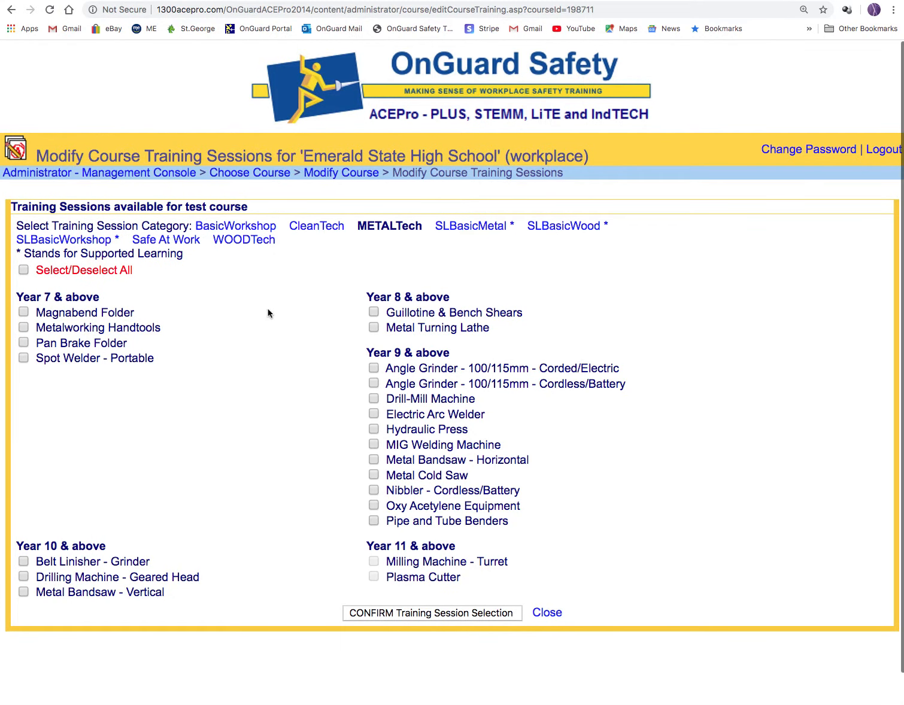
click(250, 241)
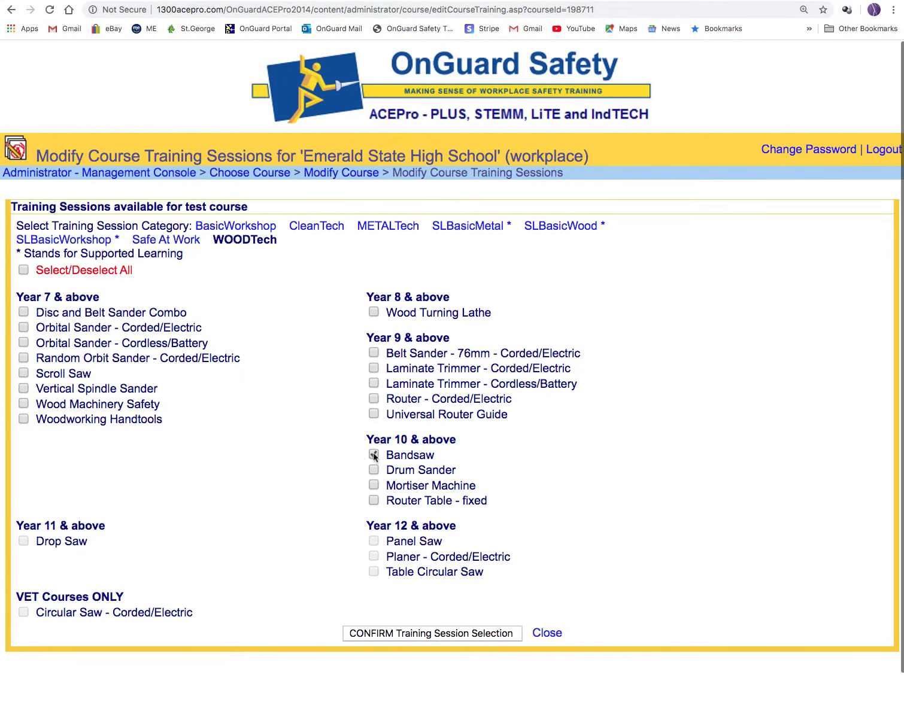
Tick Mortiser Machine and Router Table - fixed; Planer, Table Circular Saw and Panel Saw stay unavailable.
click(374, 485)
click(374, 501)
click(372, 556)
click(372, 572)
click(374, 541)
Save the four WOODTech sessions, then add Belt Sander - 76mm - Corded/Electric and save again.
click(454, 640)
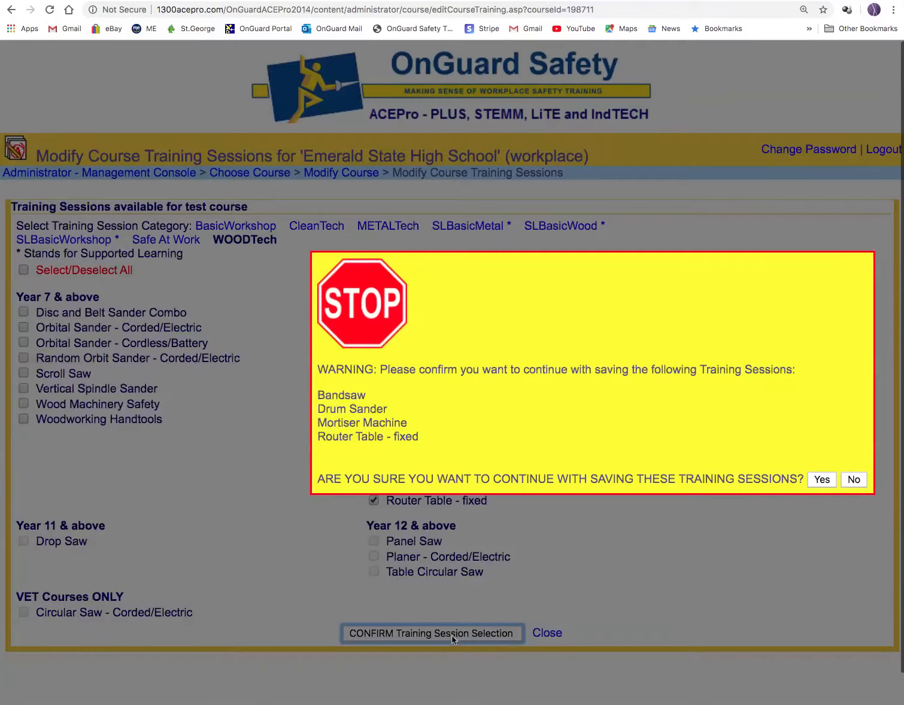
click(819, 482)
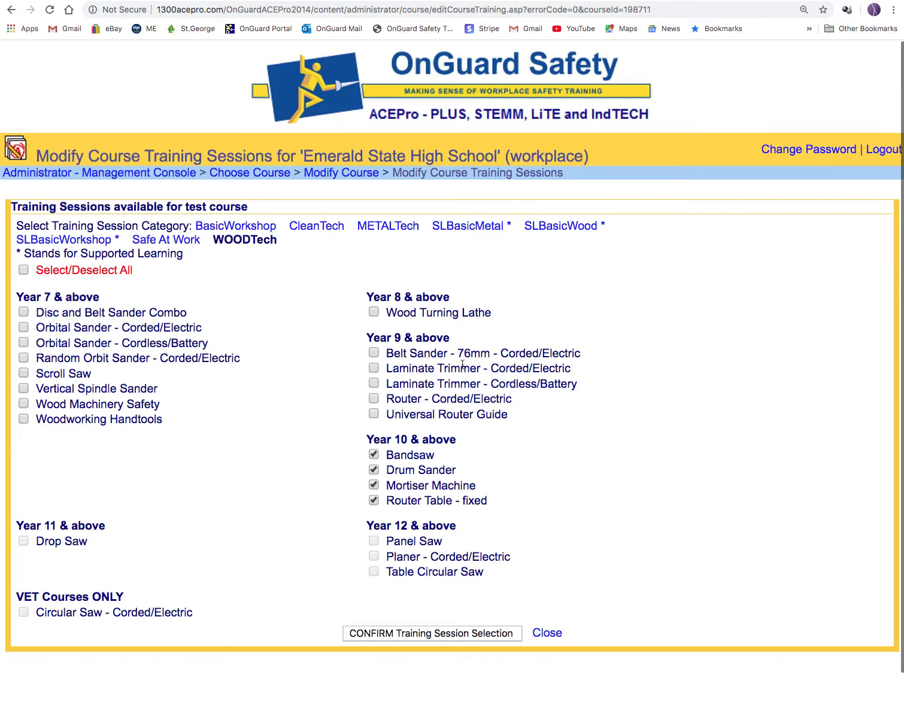
click(376, 354)
click(459, 635)
click(820, 480)
Open test course from View and Edit Courses to review its five WOODTech sessions.
click(75, 175)
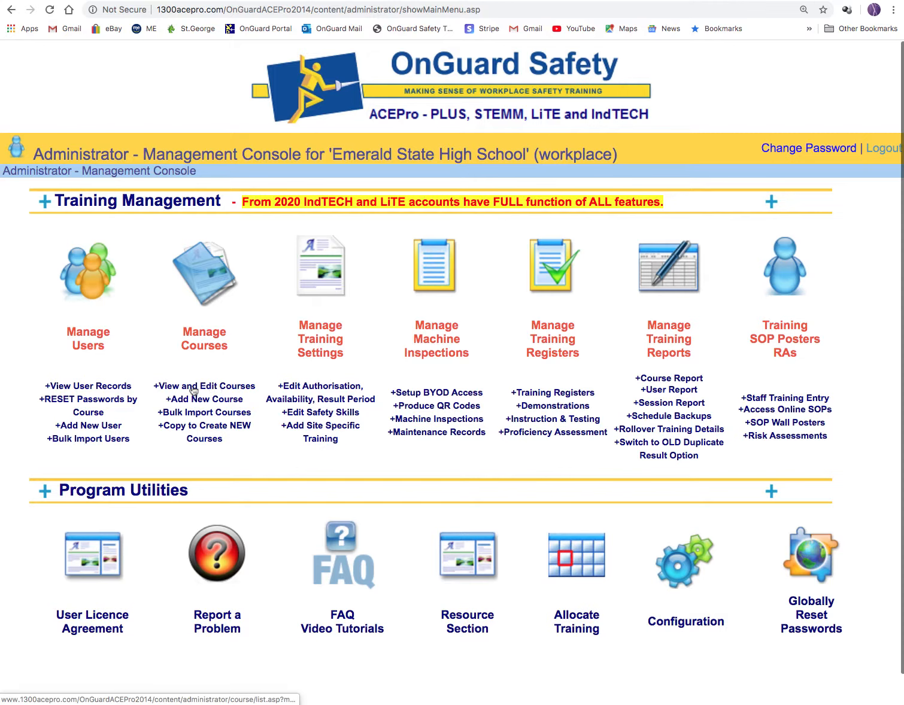
click(217, 388)
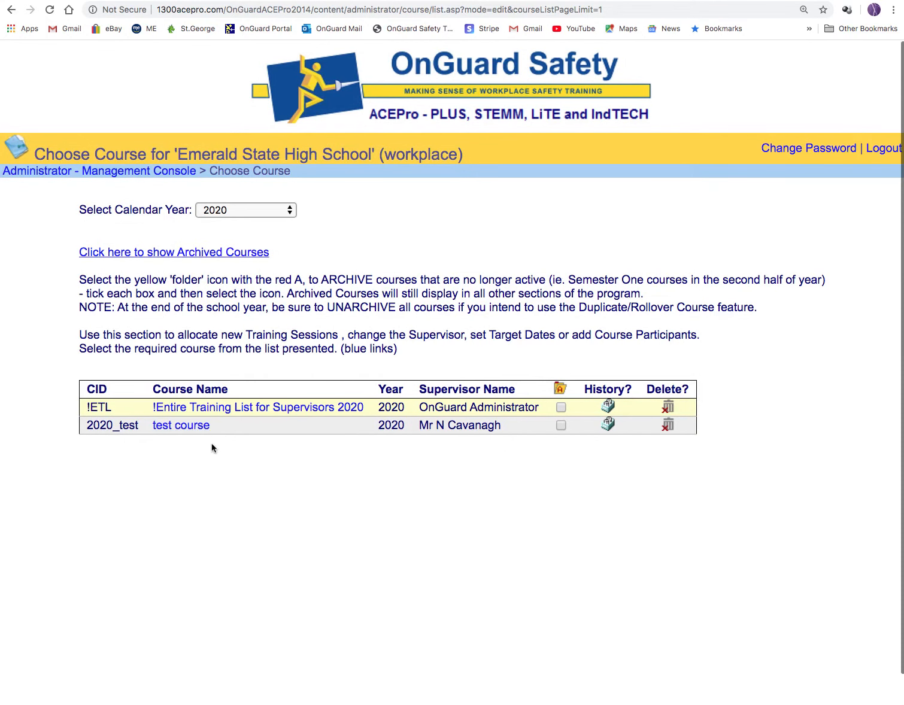
click(168, 431)
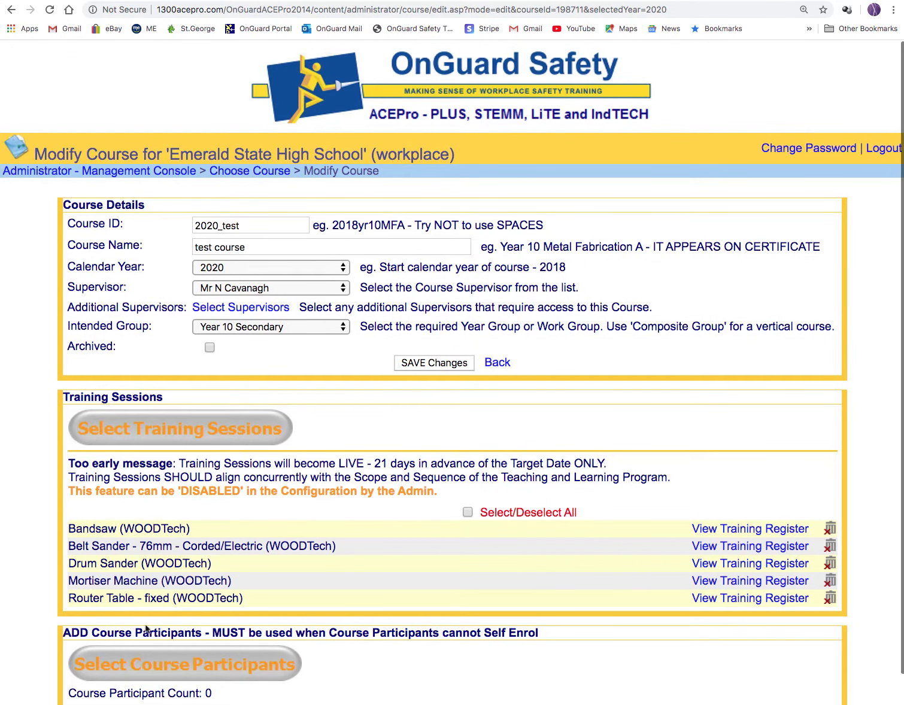
scroll(333, 503, down, 2)
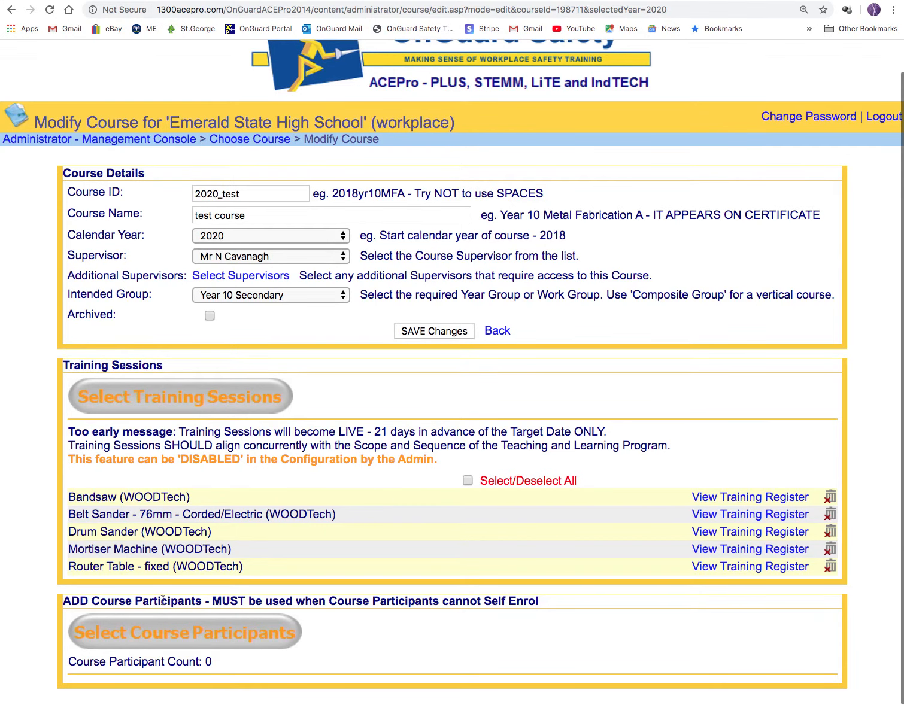
click(199, 634)
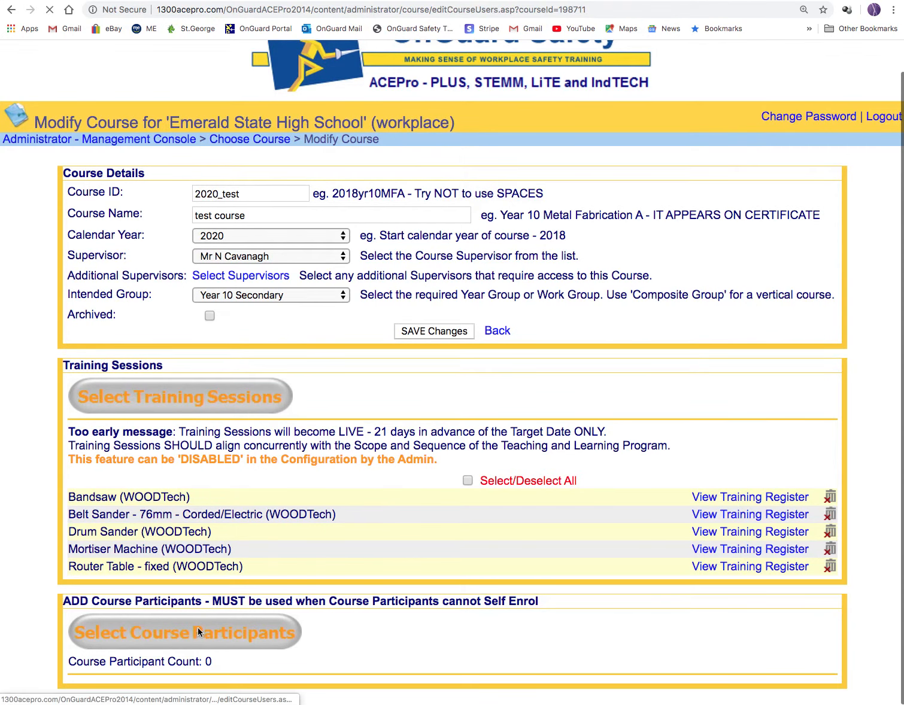
click(683, 306)
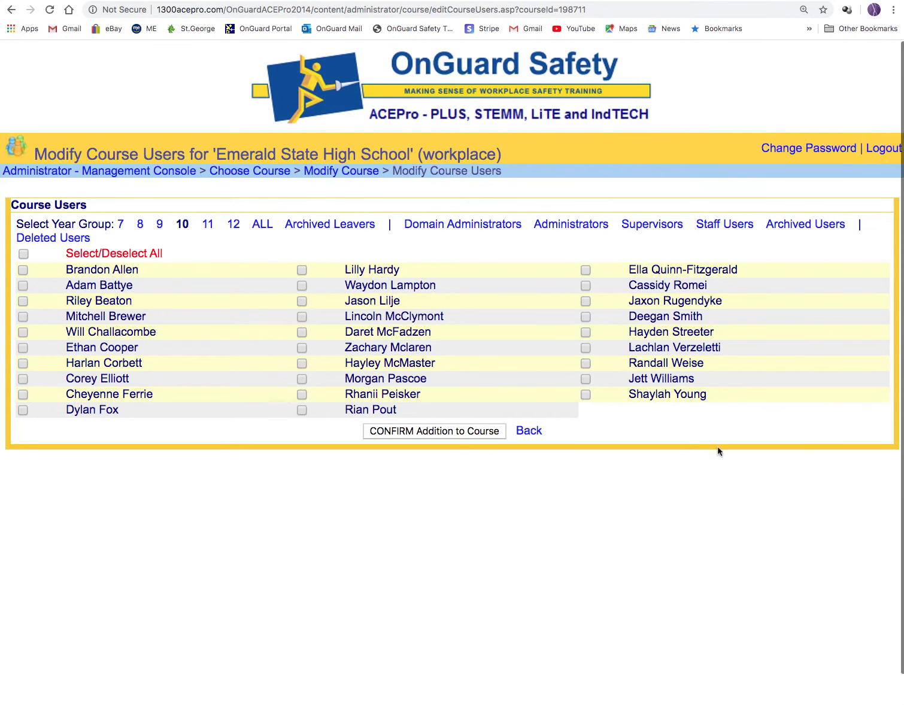
click(24, 254)
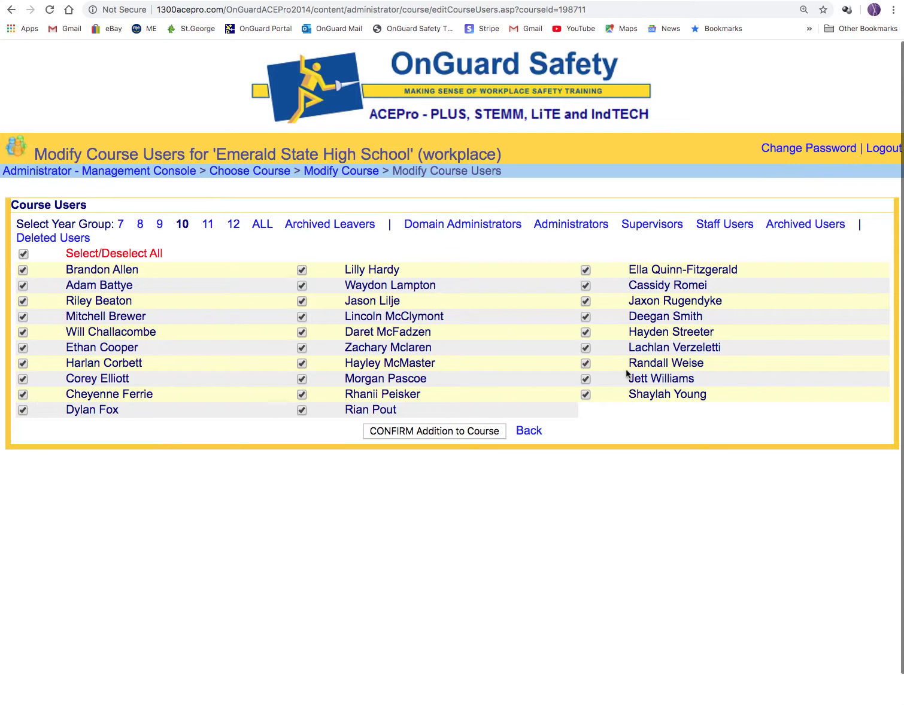
click(24, 254)
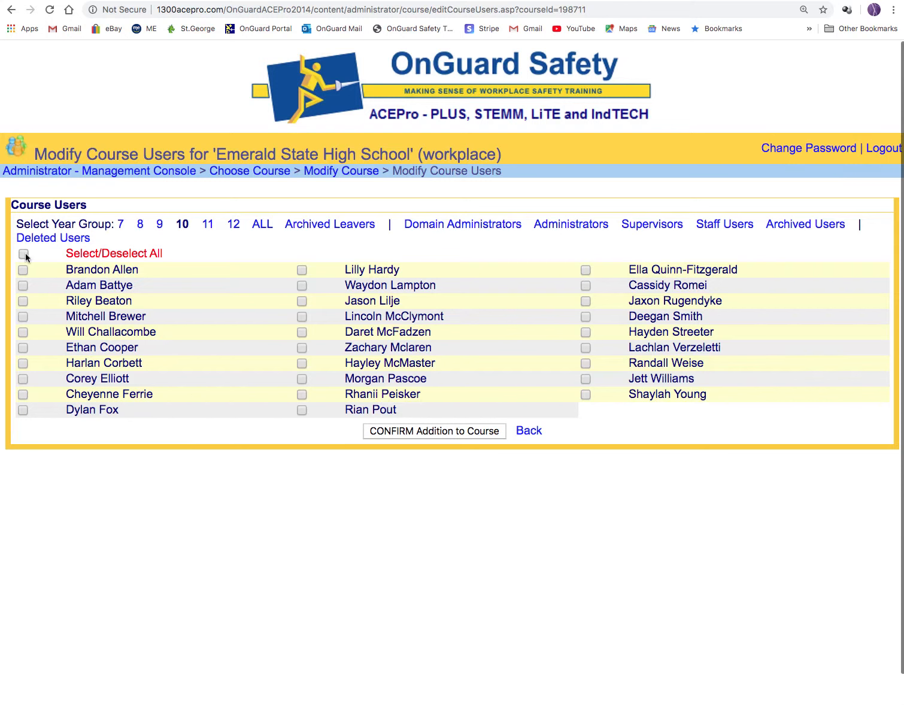
click(302, 301)
click(22, 380)
click(23, 253)
click(23, 253)
click(530, 431)
click(555, 88)
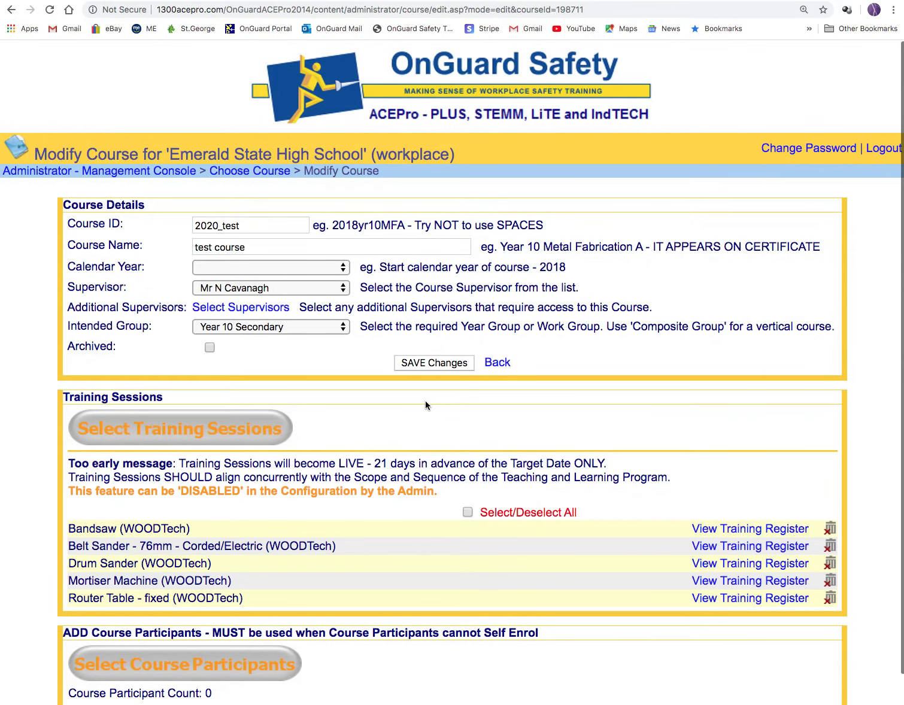
scroll(426, 402, down, 1)
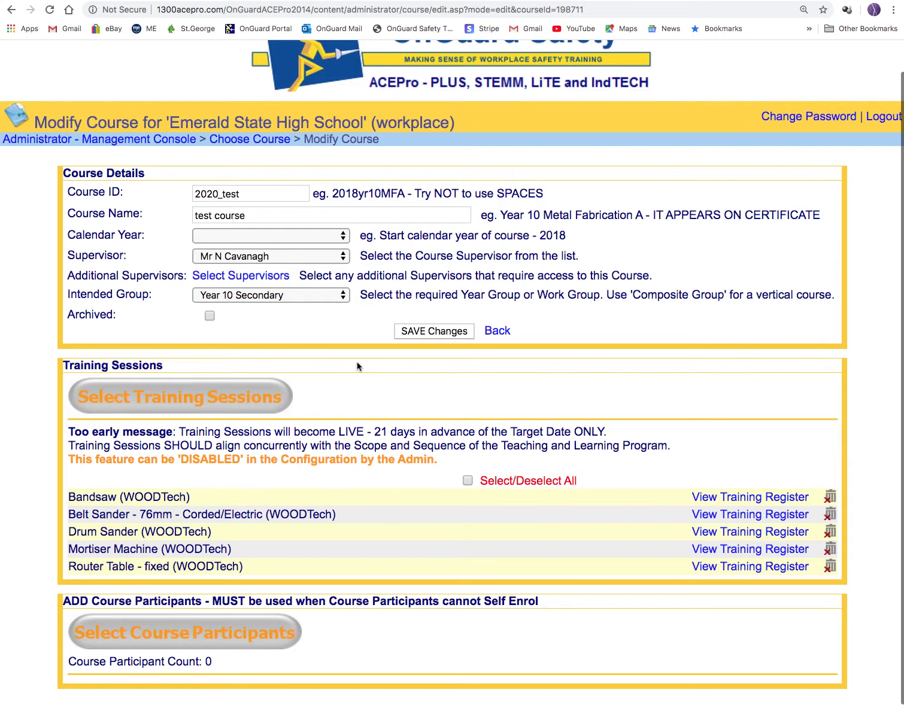
scroll(341, 514, up, 1)
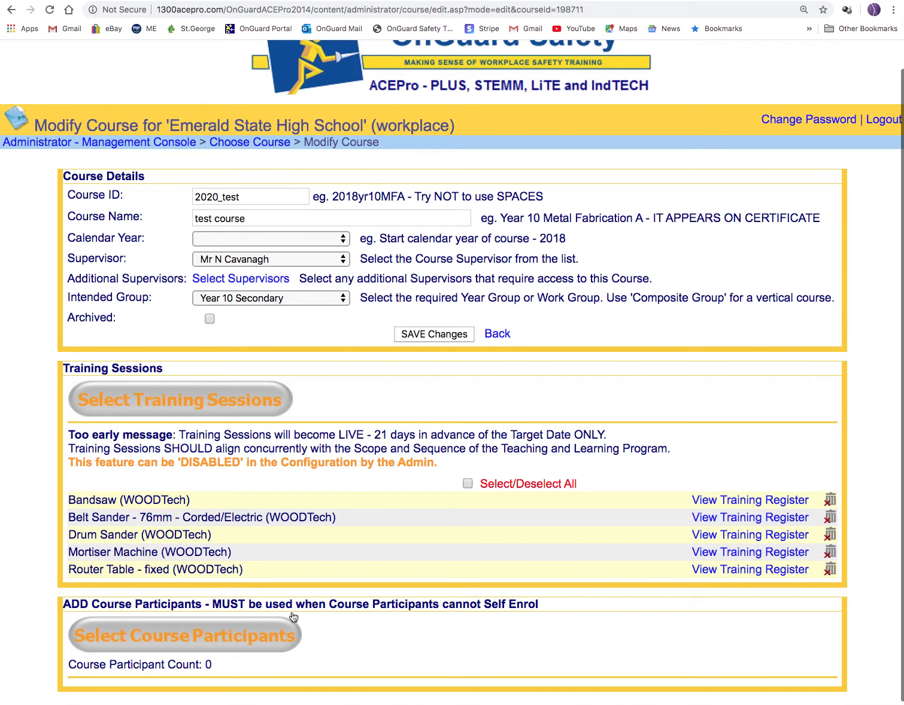